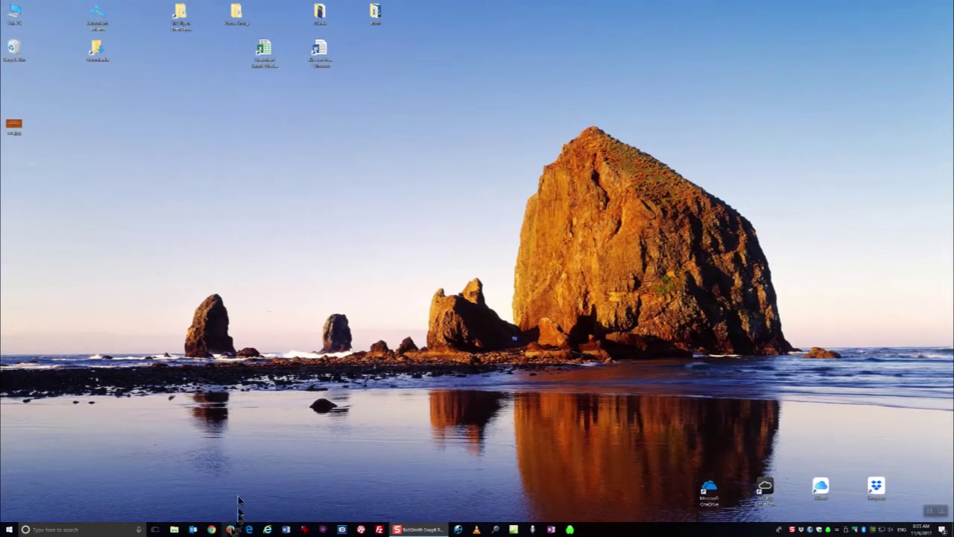
Launch Outlook and bring up the Account Settings options from the File page
left_click(194, 529)
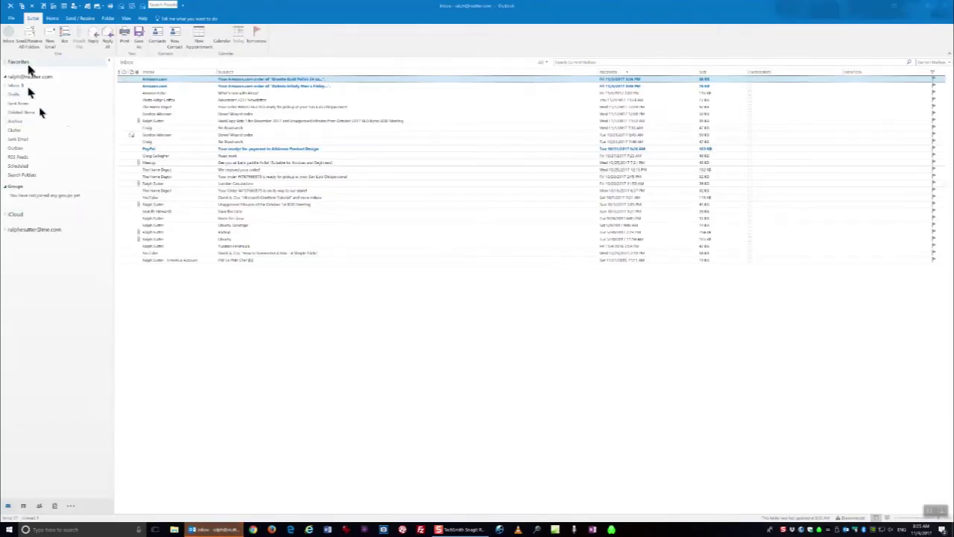
left_click(10, 18)
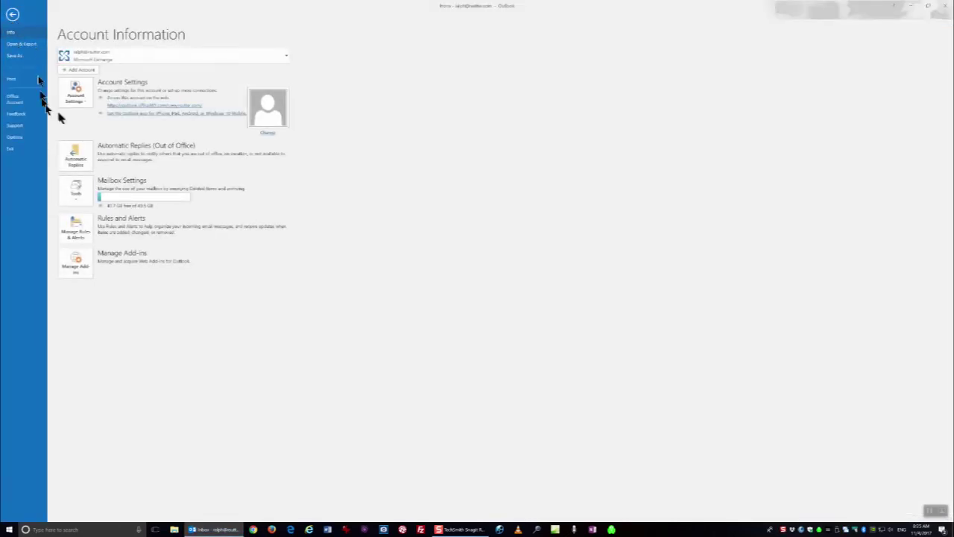
left_click(82, 103)
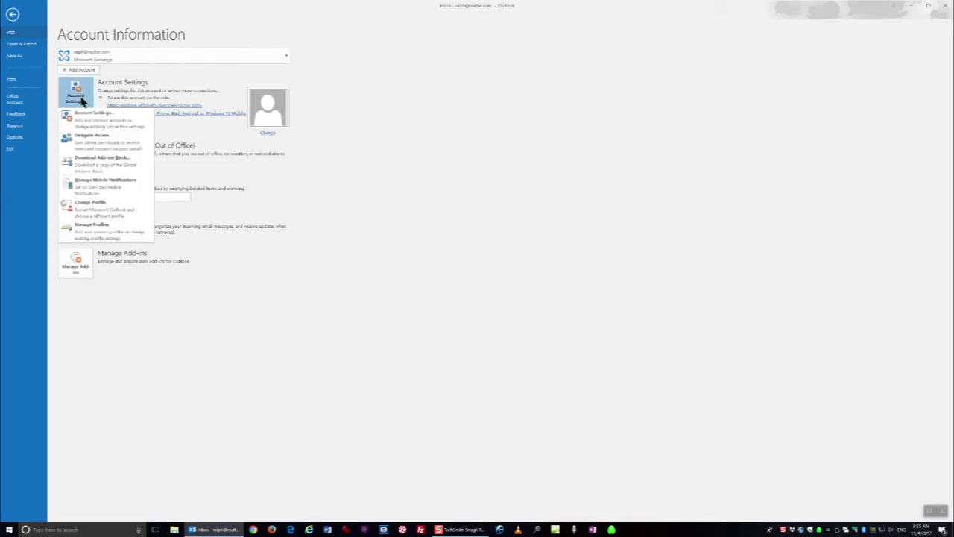
Show the mailbox data files in Account Settings' Data Files tab, then launch File Explorer
left_click(82, 118)
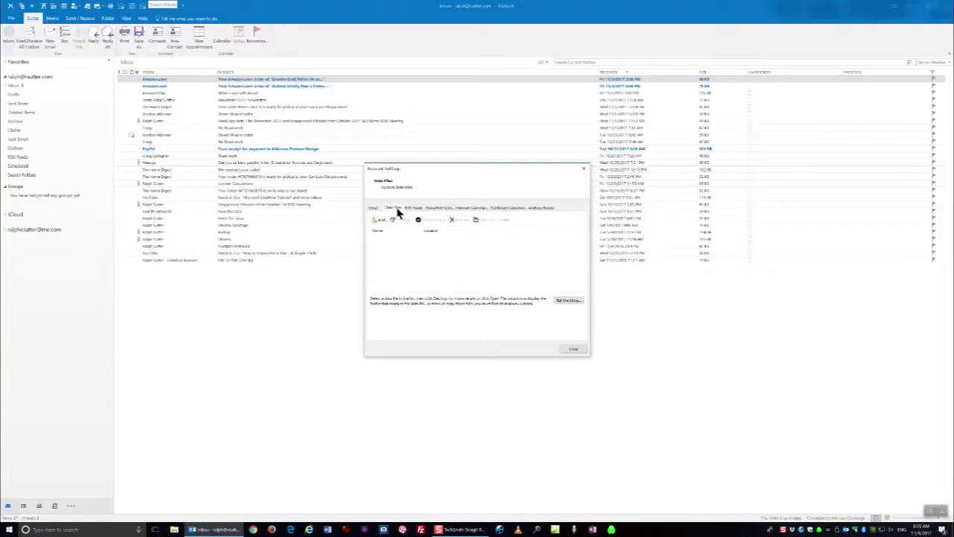
left_click(396, 208)
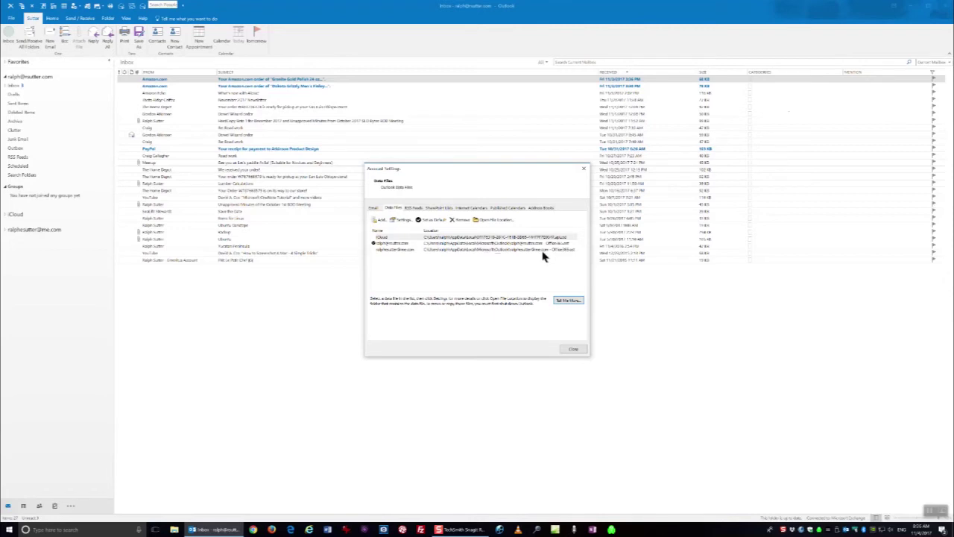
left_click(175, 530)
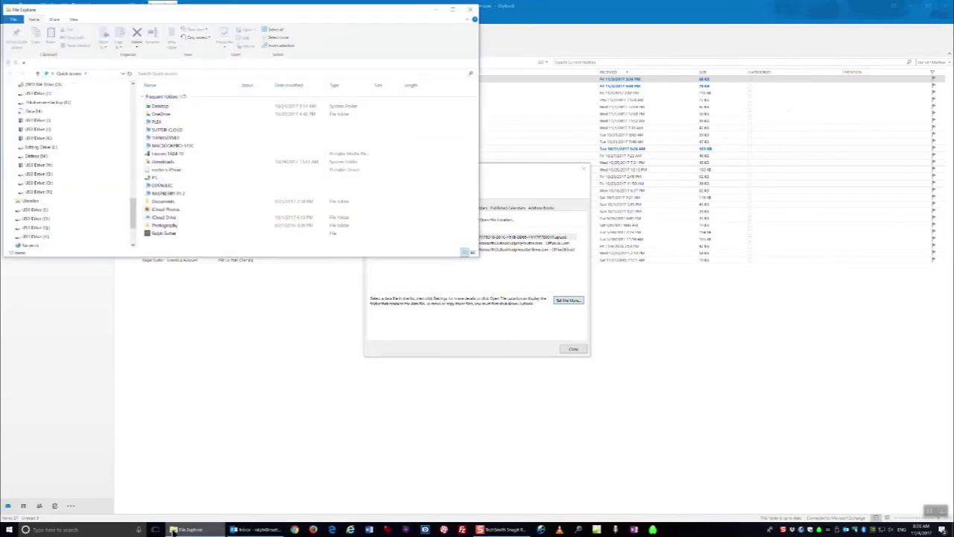
mouse_move(98, 207)
scroll(45, 112, "up", 1)
Navigate from C: through Users, the profile, AppData, Local and Microsoft into Outlook
left_click(34, 102)
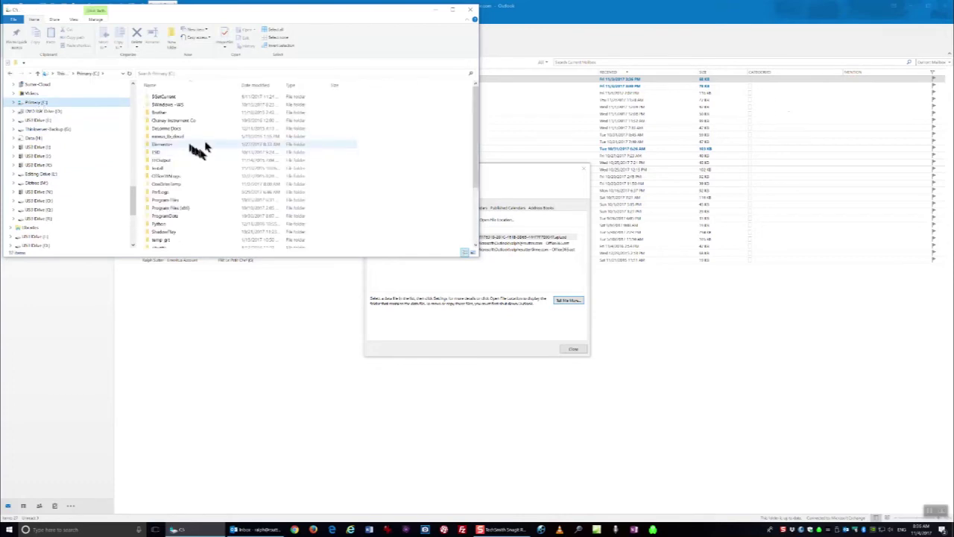
scroll(206, 148, "down", 3)
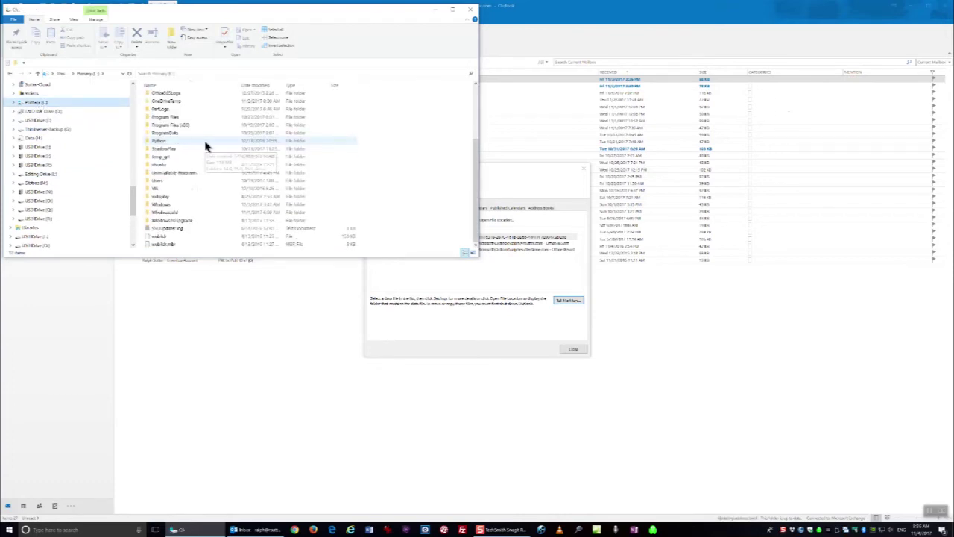
left_click(154, 182)
double_click(155, 182)
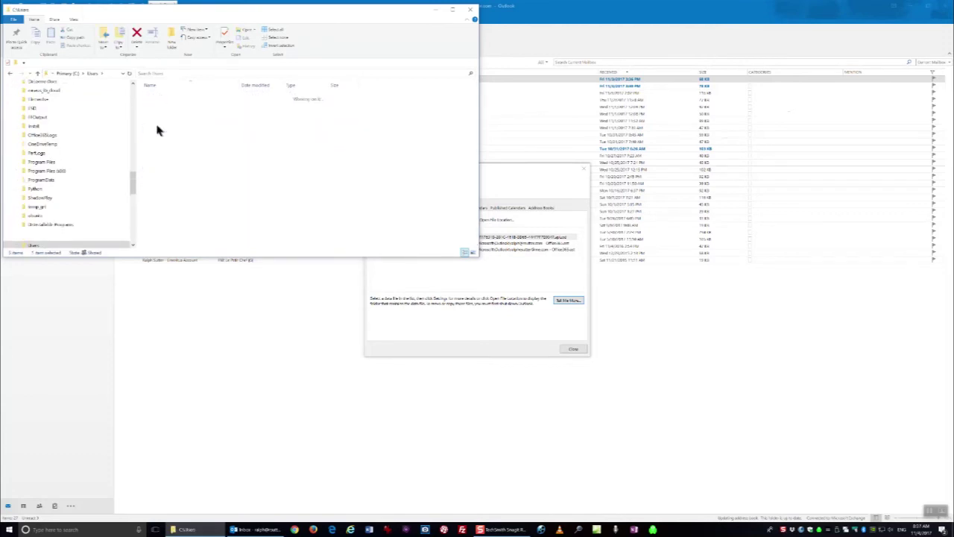
double_click(158, 129)
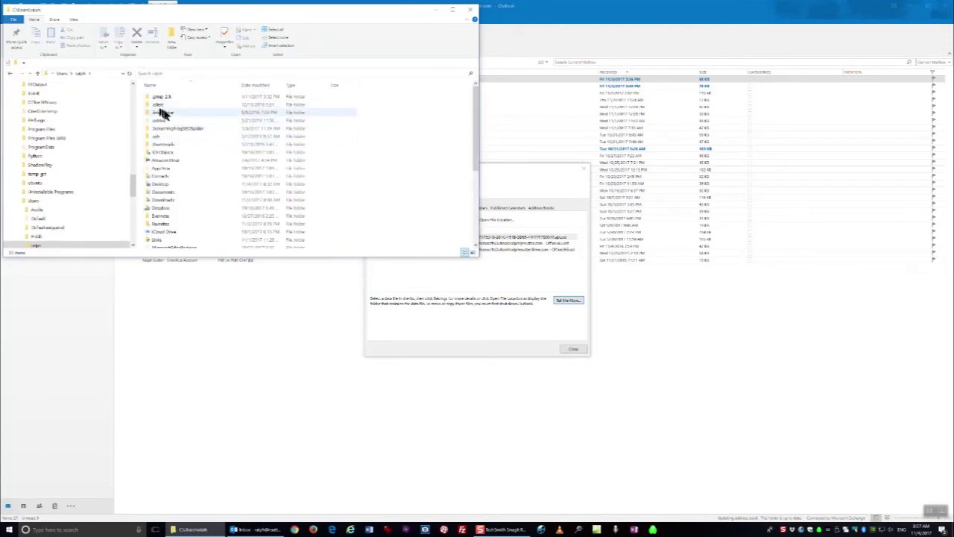
double_click(167, 168)
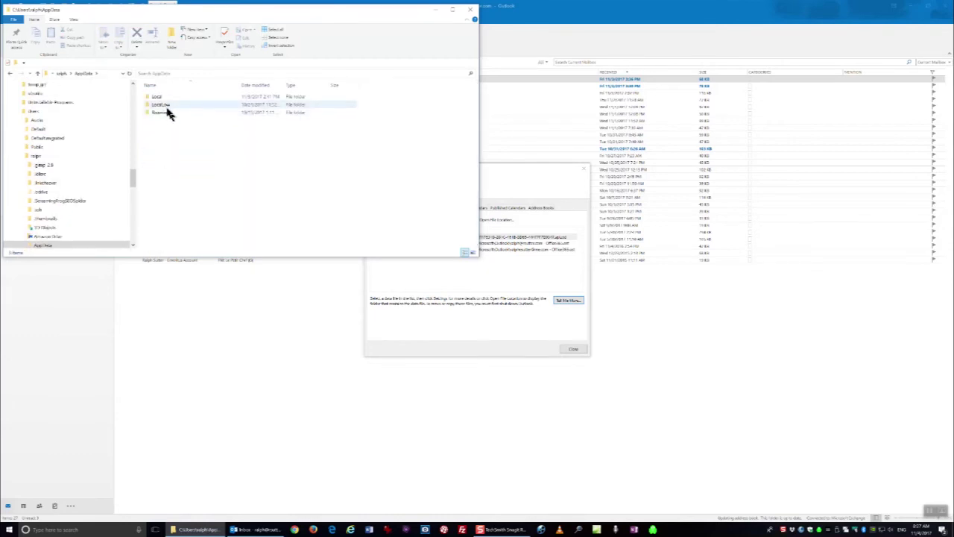
double_click(158, 97)
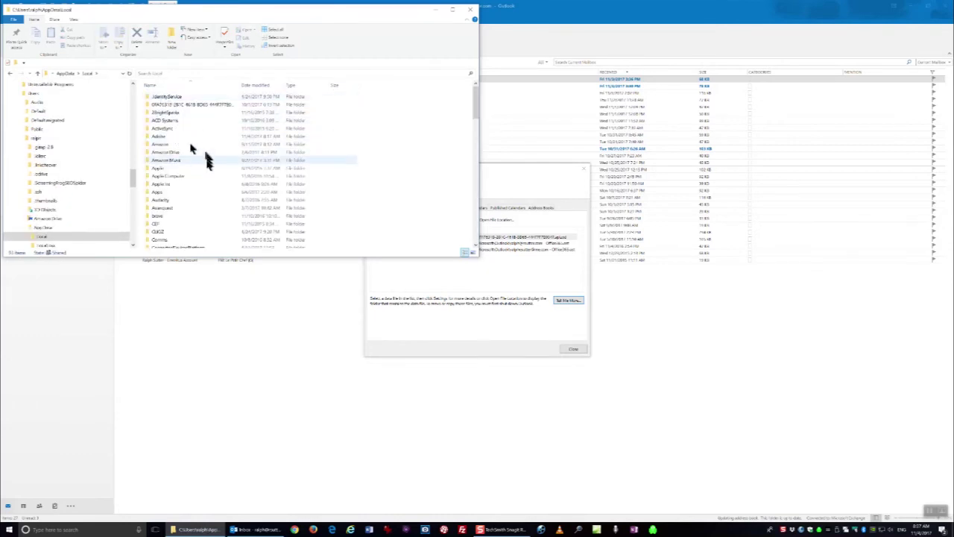
scroll(208, 164, "down", 3)
scroll(208, 164, "down", 3)
scroll(208, 164, "down", 3)
scroll(207, 165, "down", 3)
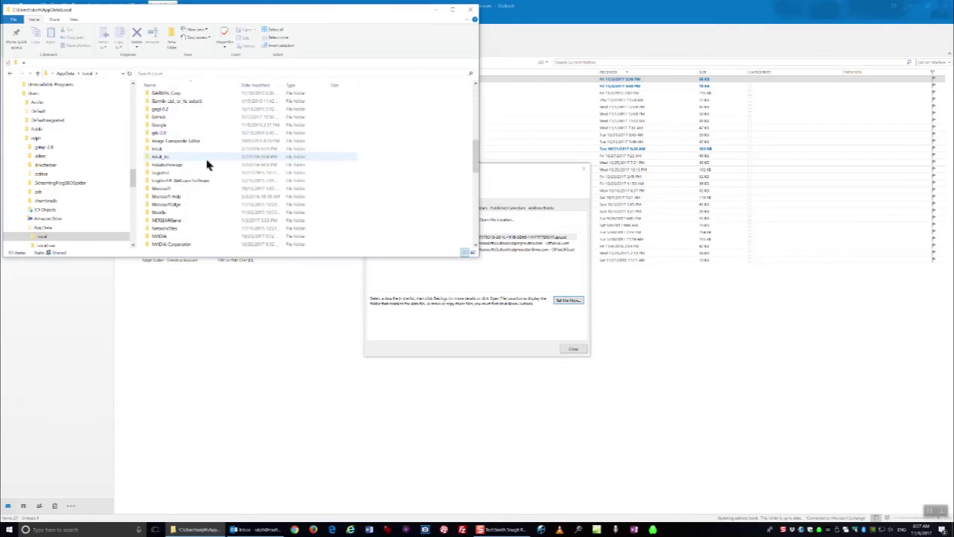
double_click(160, 189)
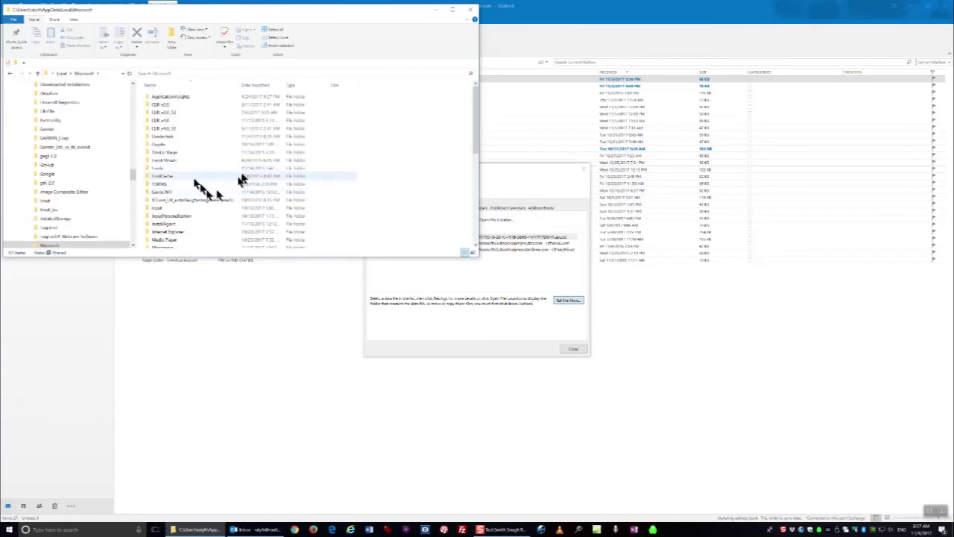
scroll(240, 179, "down", 5)
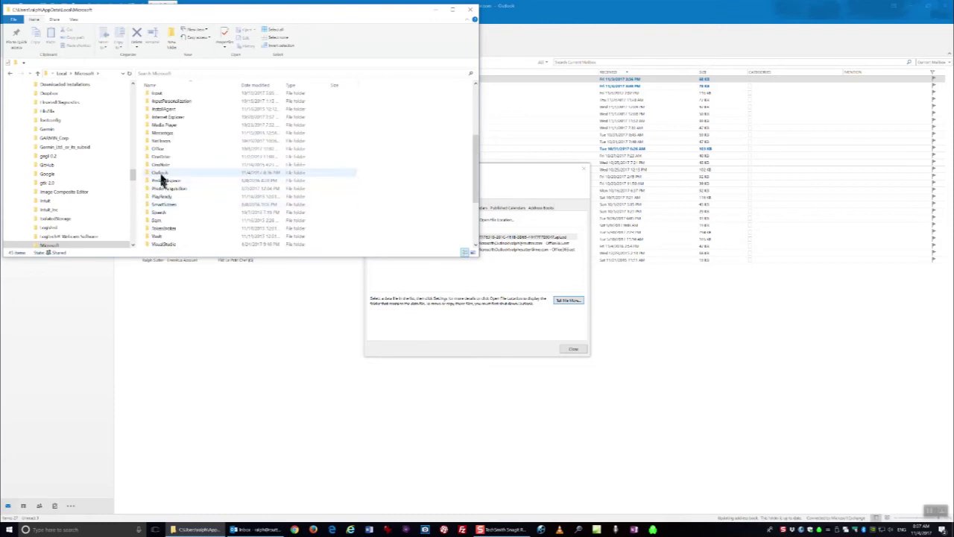
double_click(160, 175)
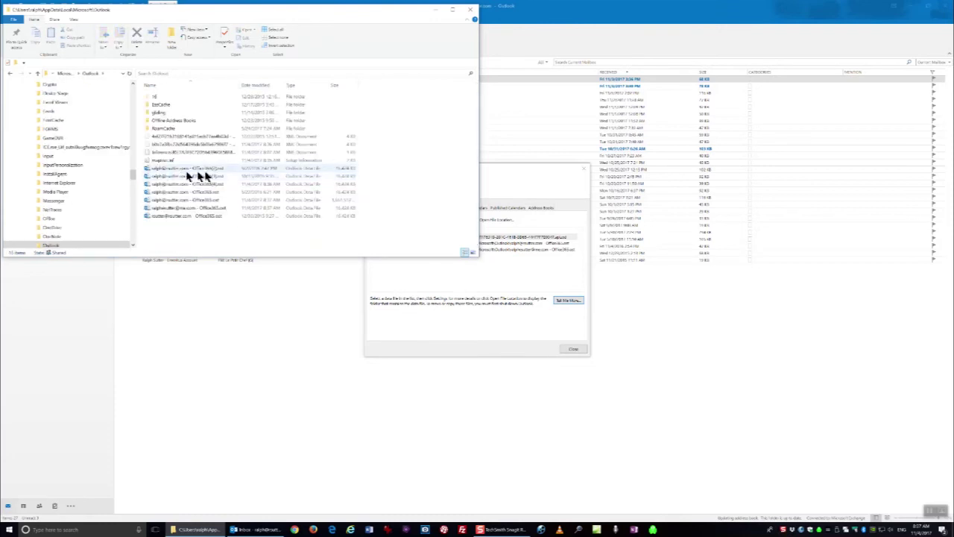